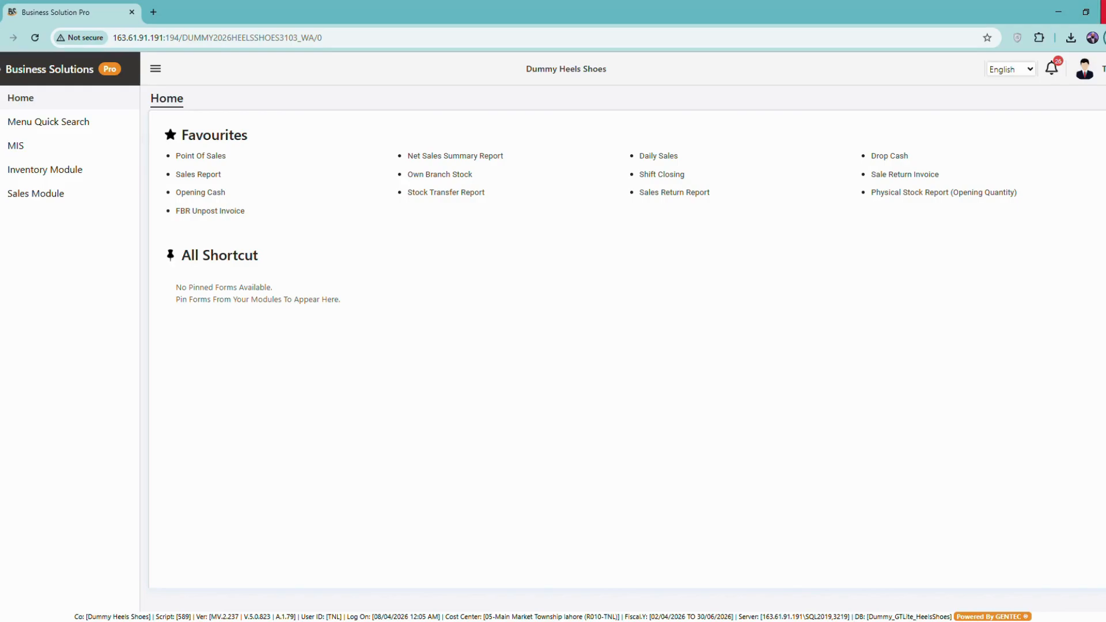
{"action": "left_click", "coordinate": [1059, 64]}
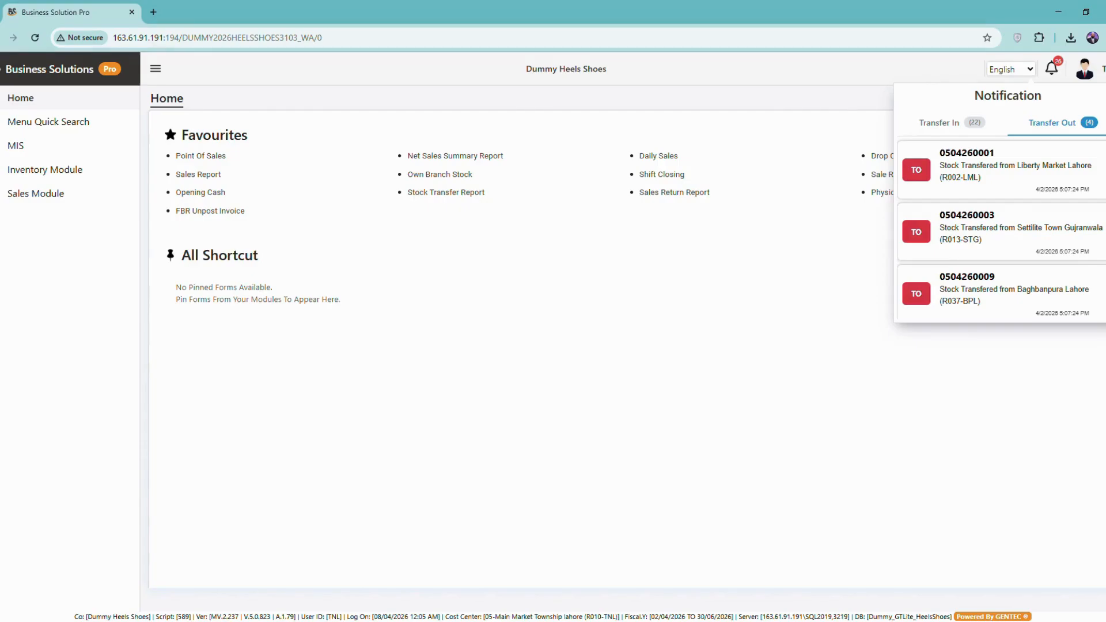
{"action": "left_click", "coordinate": [944, 123]}
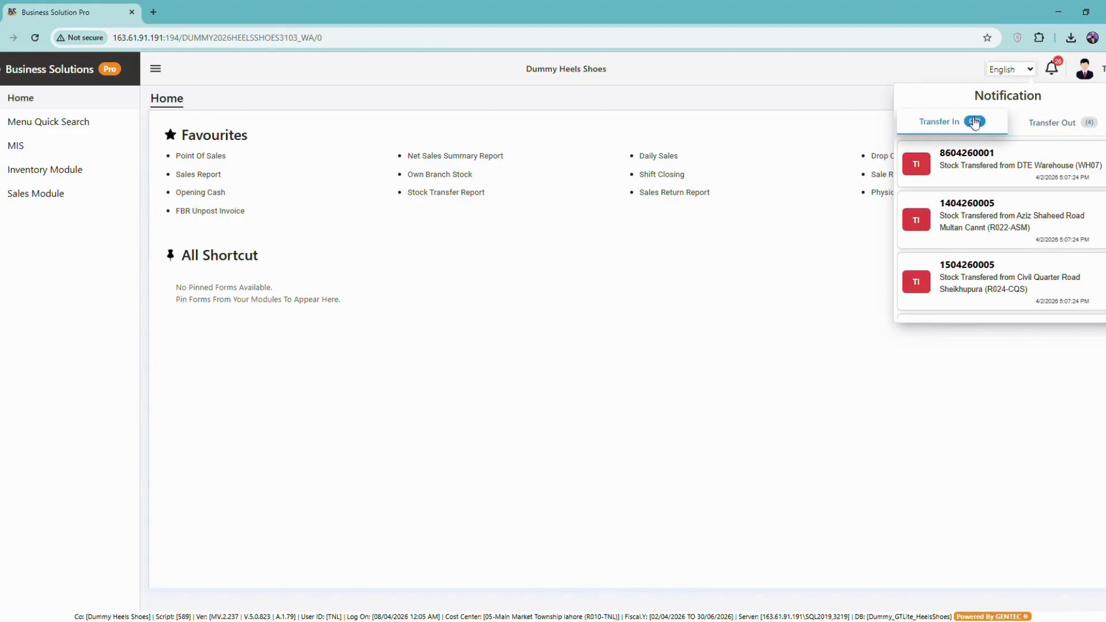
{"action": "left_click", "coordinate": [1056, 134]}
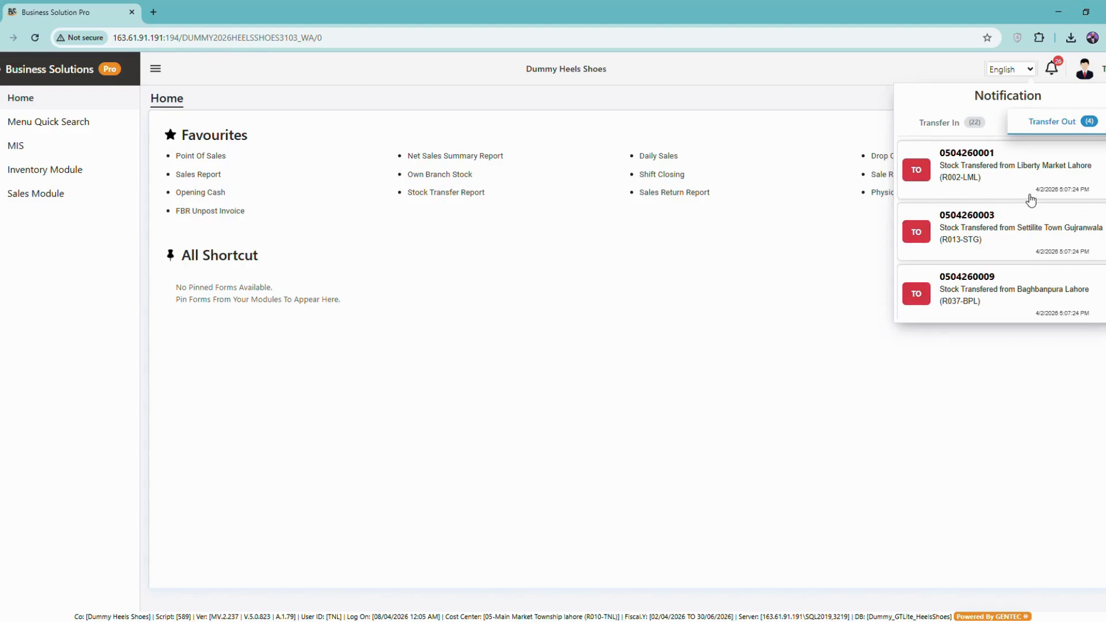
{"action": "scroll", "coordinate": [1029, 198], "scroll_direction": "down", "scroll_amount": 1}
{"action": "scroll", "coordinate": [999, 202], "scroll_direction": "up", "scroll_amount": 1}
{"action": "scroll", "coordinate": [1063, 246], "scroll_direction": "down", "scroll_amount": 1}
{"action": "scroll", "coordinate": [1058, 257], "scroll_direction": "up", "scroll_amount": 1}
{"action": "left_click", "coordinate": [983, 181]}
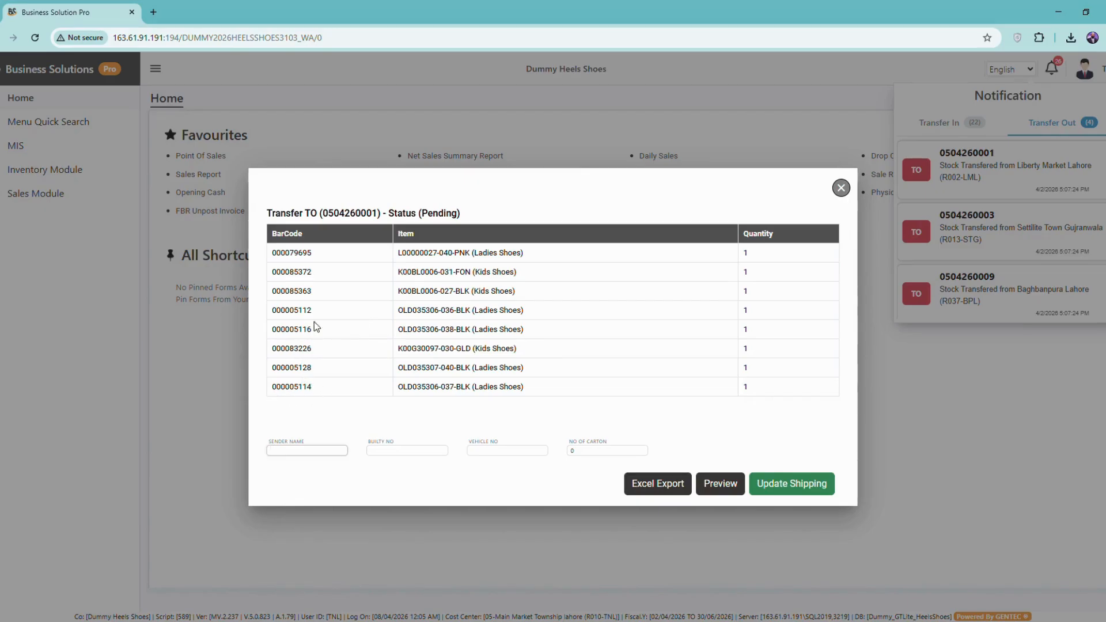
{"action": "left_click", "coordinate": [726, 488]}
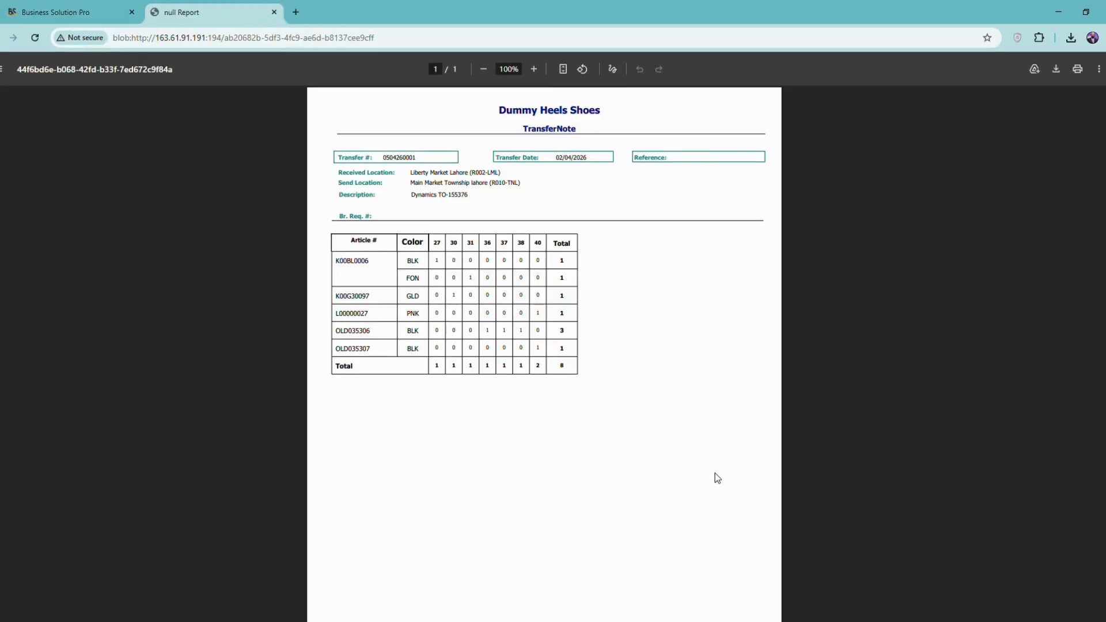
{"action": "left_click_drag", "start_coordinate": [411, 177], "coordinate": [551, 189]}
{"action": "left_click", "coordinate": [542, 188]}
- Close the report, then enter the sender's name, builty no 123, vehicle no 989 and 2 cartons
{"action": "left_click", "coordinate": [274, 12]}
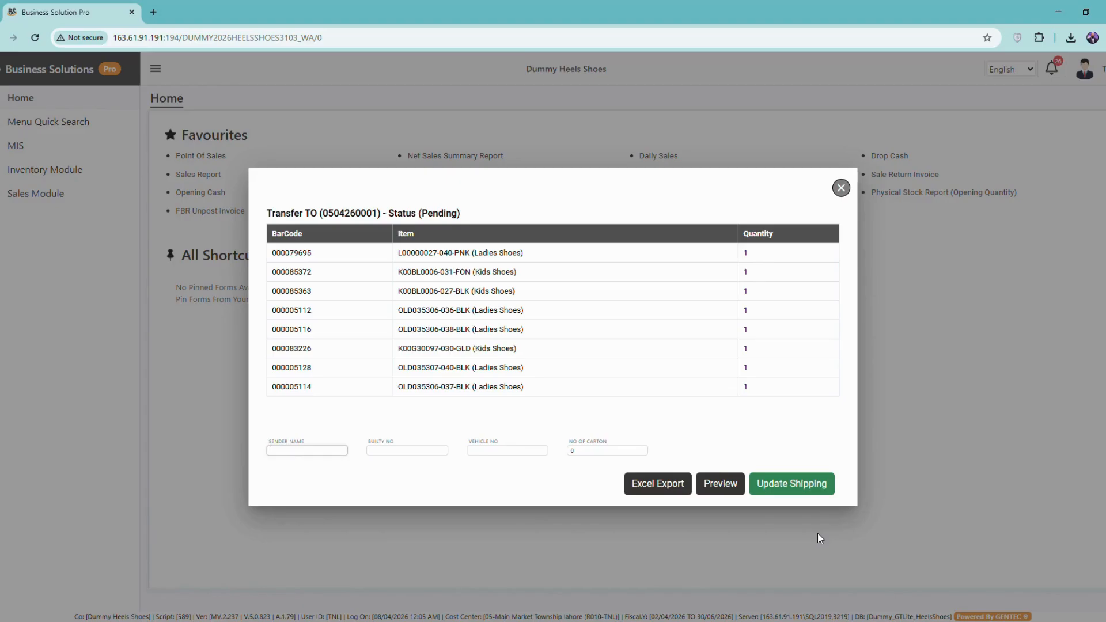
{"action": "type", "text": "r"}
{"action": "key", "text": "BackSpace"}
{"action": "key", "text": "BackSpace"}
{"action": "type", "text": "MR AHMED"}
{"action": "key", "text": "Tab"}
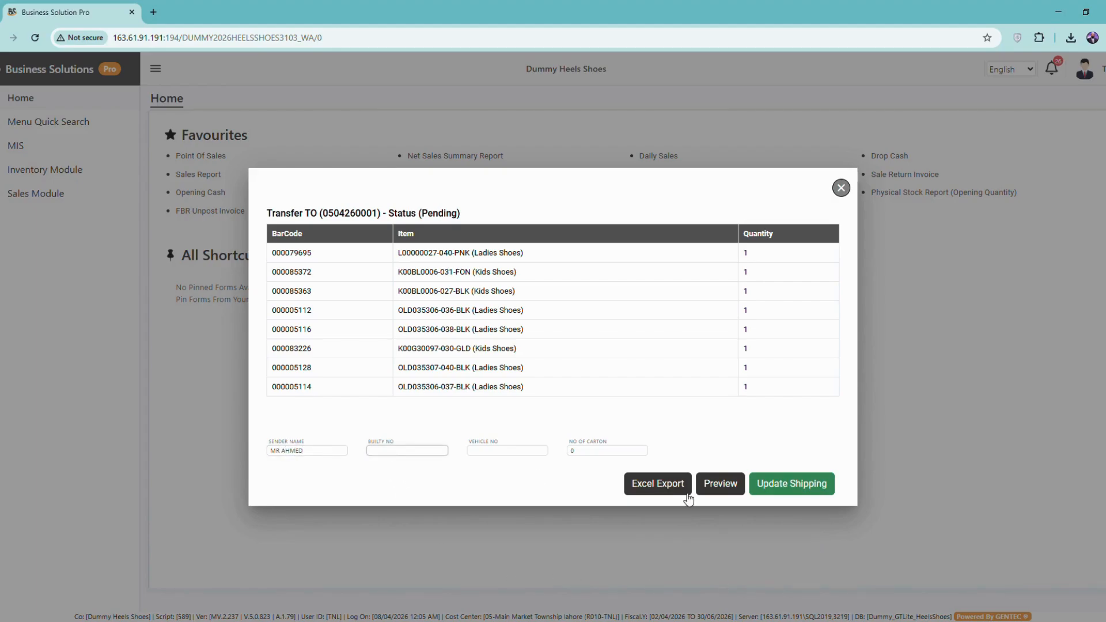
{"action": "type", "text": "123"}
{"action": "key", "text": "Tab"}
{"action": "type", "text": "989"}
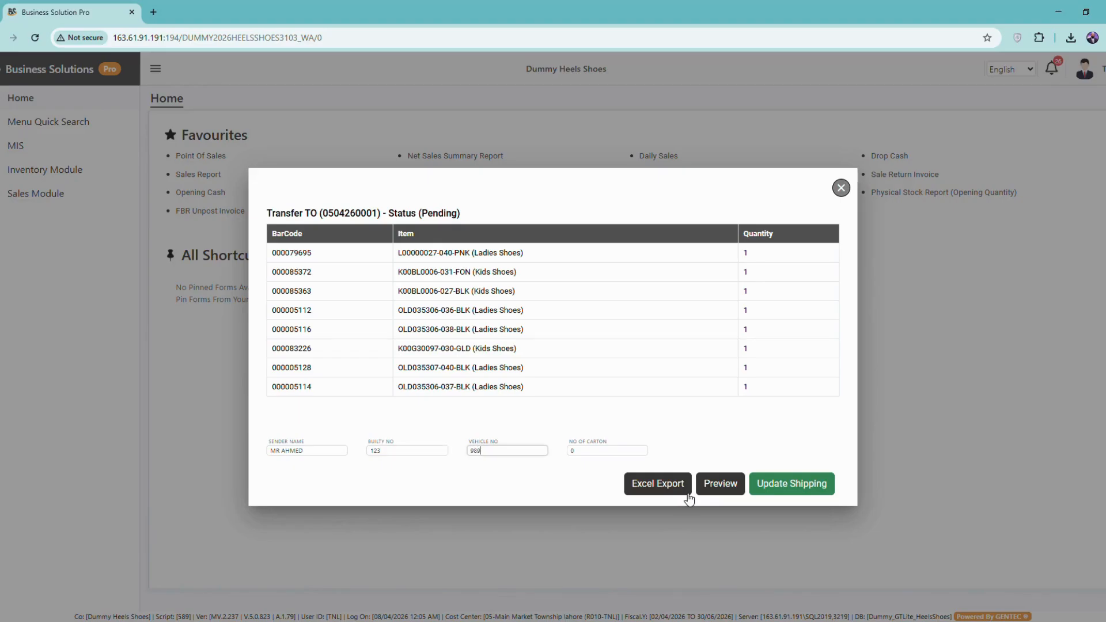
{"action": "key", "text": "Tab"}
{"action": "key", "text": "Up"}
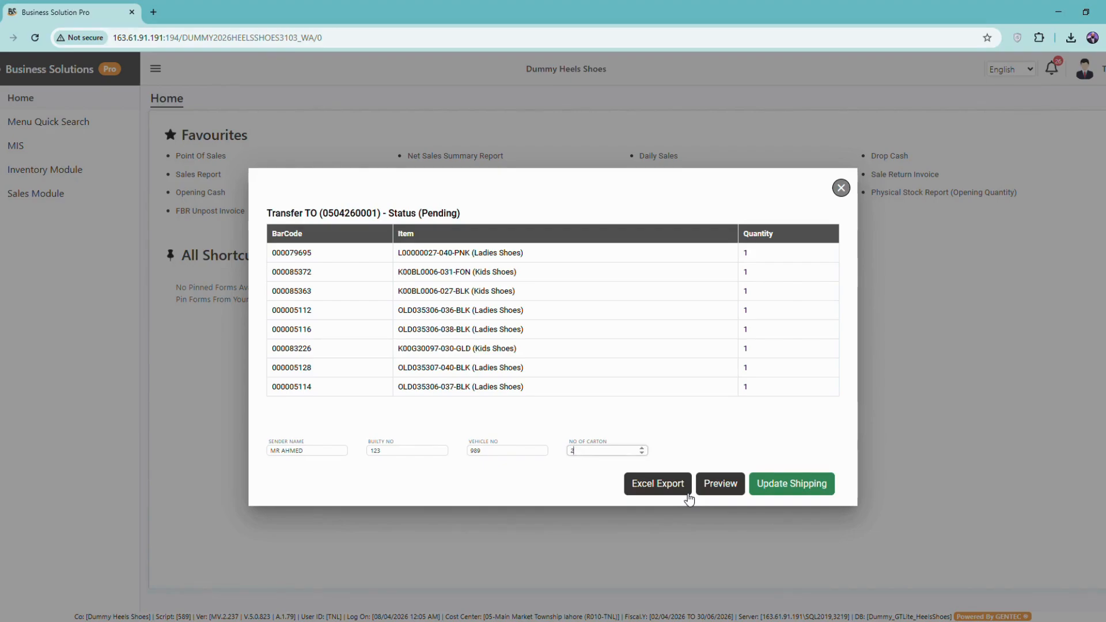
- Save the shipping details with Update Shipping and confirm Yes in the warning
{"action": "left_click", "coordinate": [797, 485]}
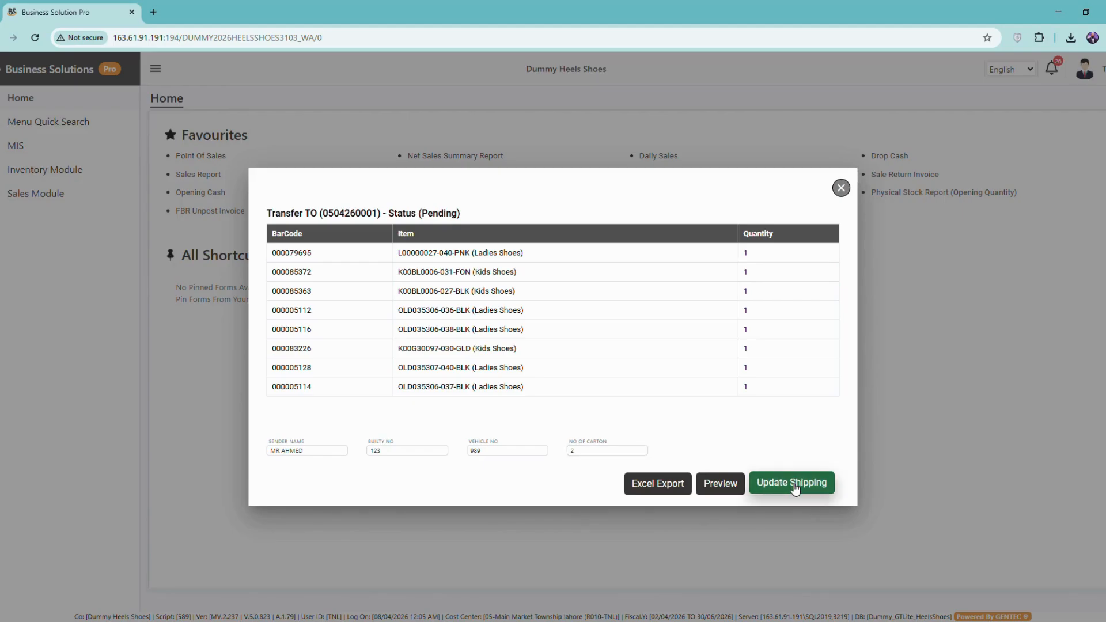
{"action": "left_click", "coordinate": [794, 486]}
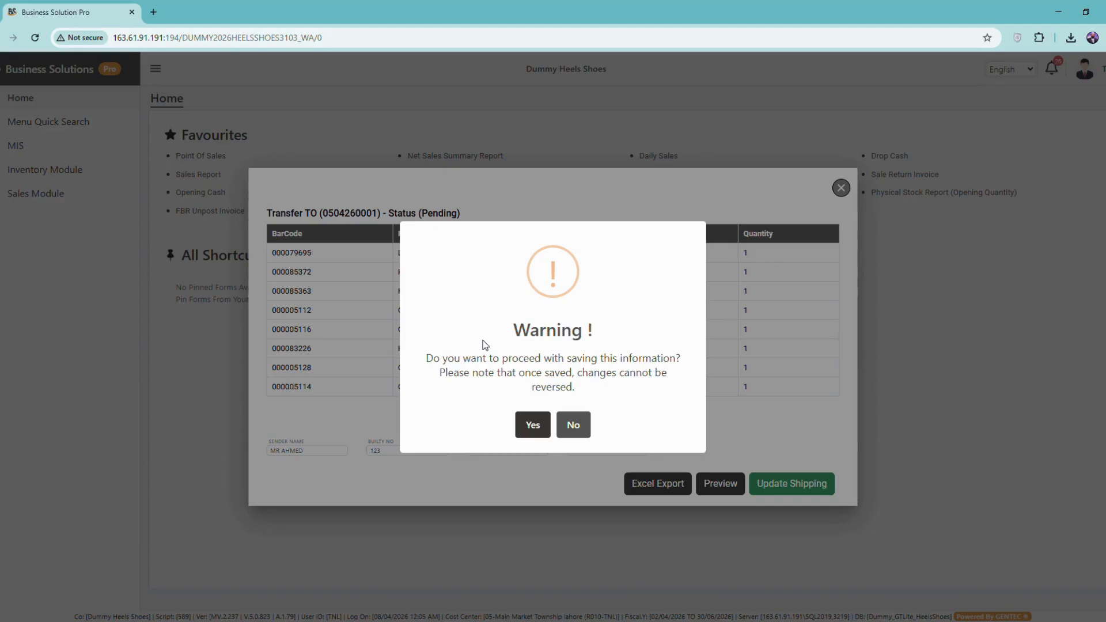
{"action": "left_click", "coordinate": [540, 431]}
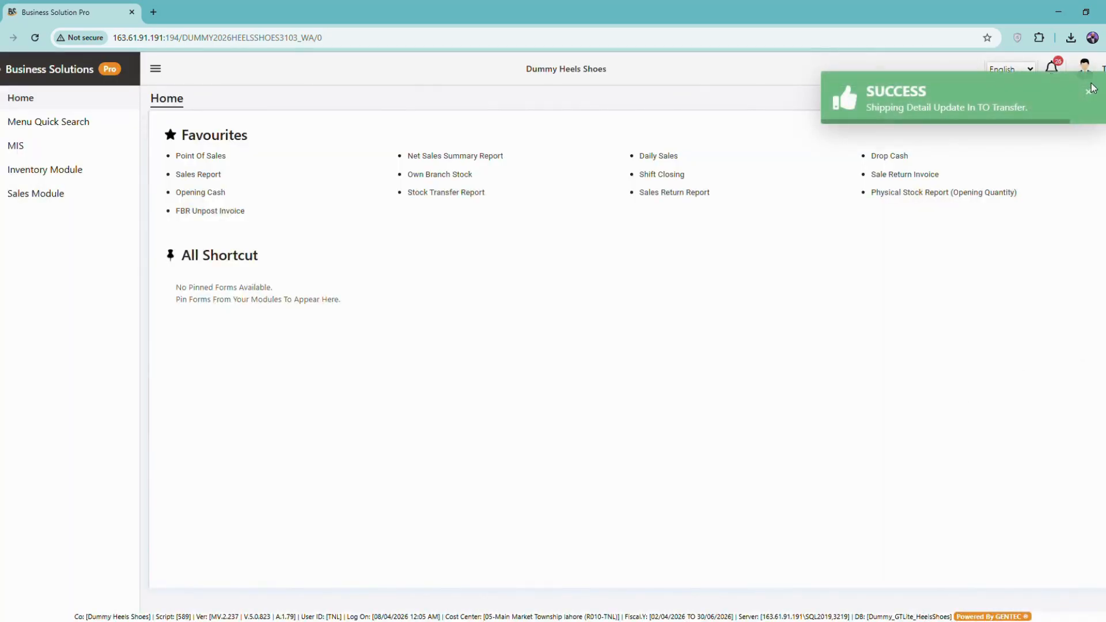
{"action": "left_click", "coordinate": [1057, 64]}
{"action": "scroll", "coordinate": [978, 295], "scroll_direction": "down", "scroll_amount": 1}
{"action": "scroll", "coordinate": [977, 300], "scroll_direction": "up", "scroll_amount": 1}
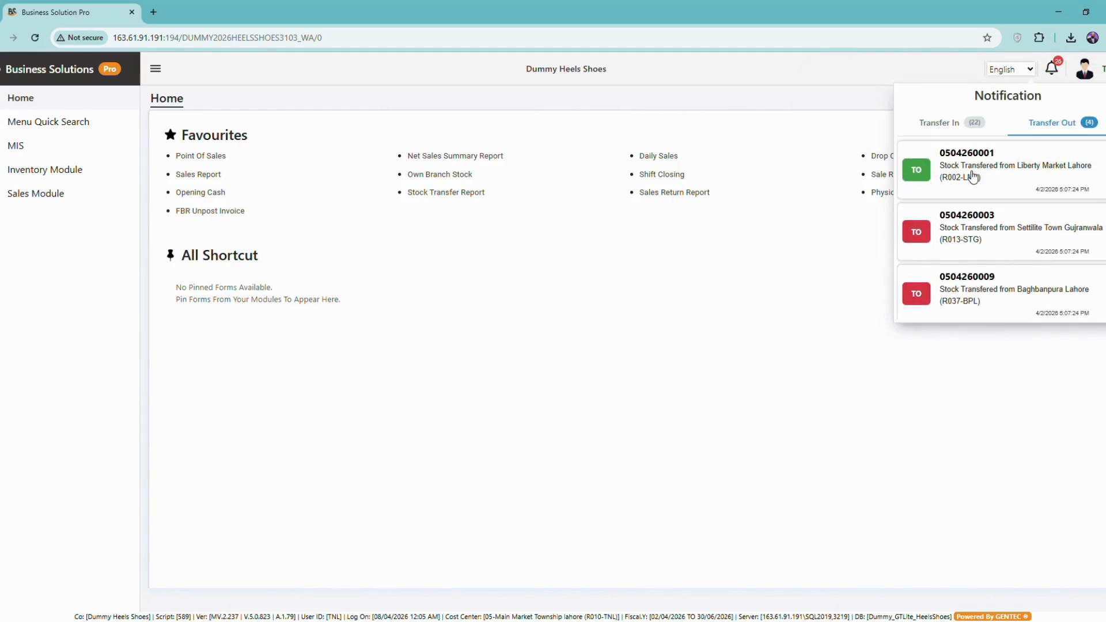
{"action": "left_click", "coordinate": [971, 175]}
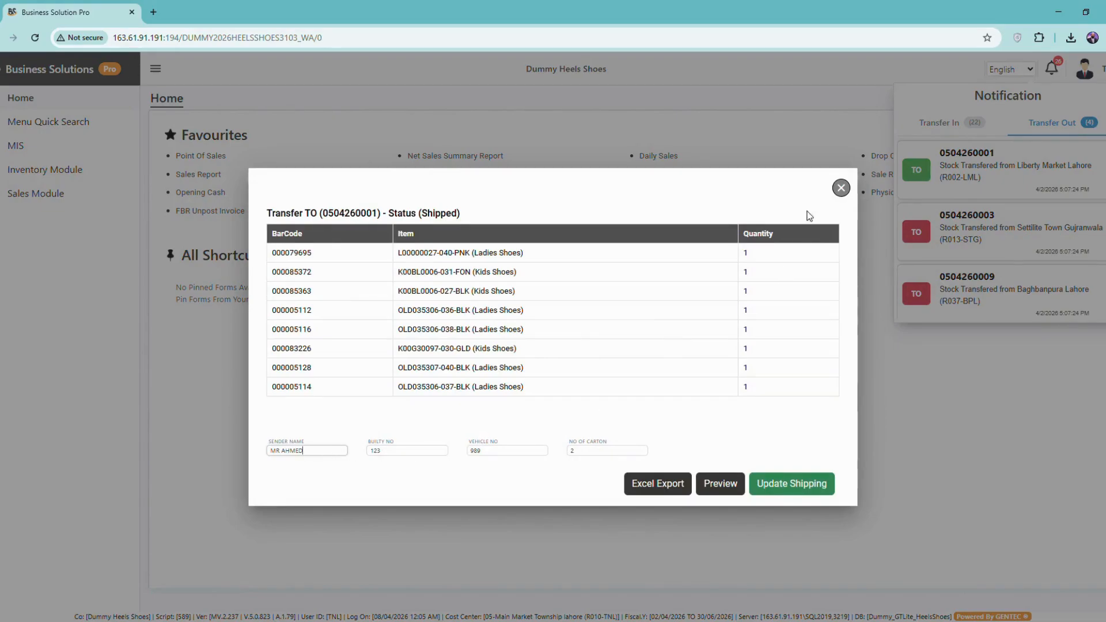
{"action": "left_click", "coordinate": [840, 189]}
{"action": "left_click", "coordinate": [1053, 65]}
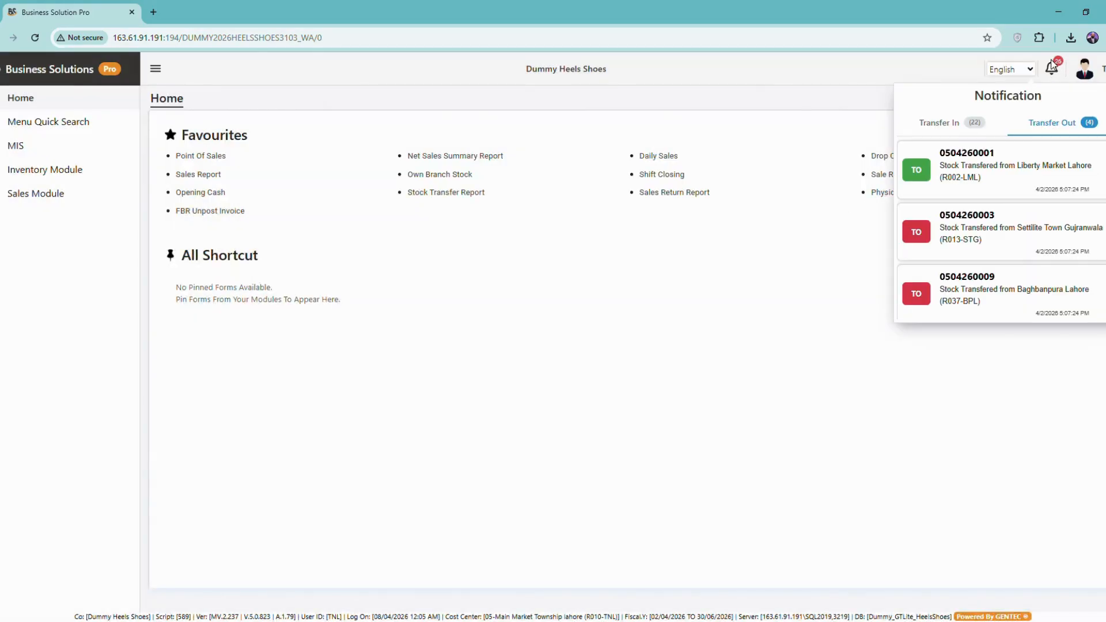
{"action": "left_click", "coordinate": [950, 127]}
{"action": "scroll", "coordinate": [945, 248], "scroll_direction": "down", "scroll_amount": 3}
{"action": "scroll", "coordinate": [943, 270], "scroll_direction": "up", "scroll_amount": 3}
{"action": "scroll", "coordinate": [930, 311], "scroll_direction": "down", "scroll_amount": 4}
{"action": "scroll", "coordinate": [944, 276], "scroll_direction": "up", "scroll_amount": 3}
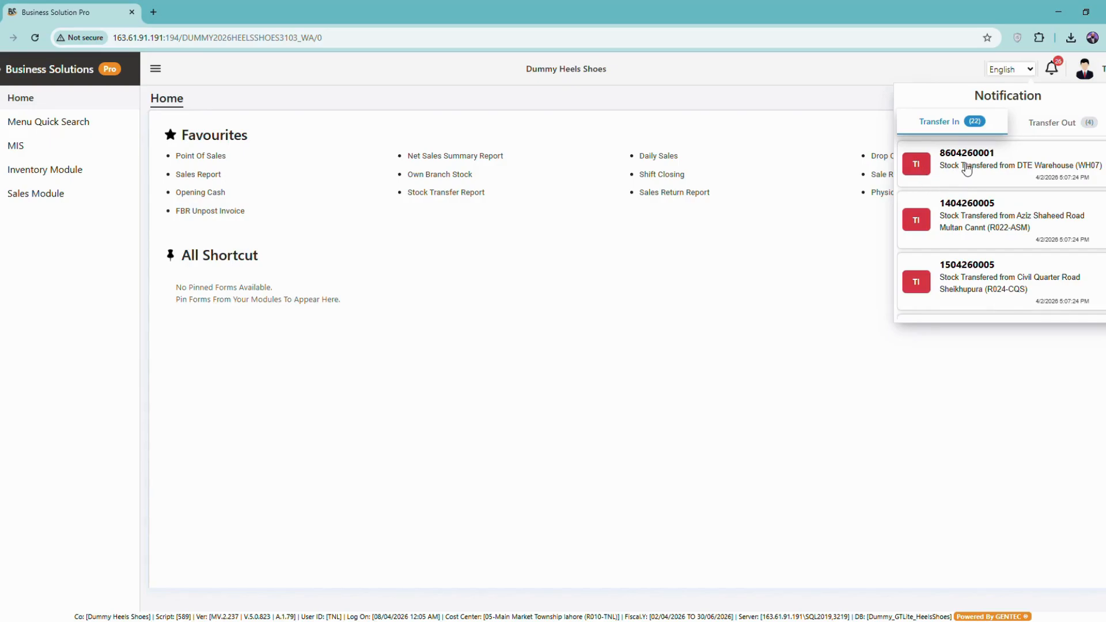
{"action": "left_click", "coordinate": [967, 169]}
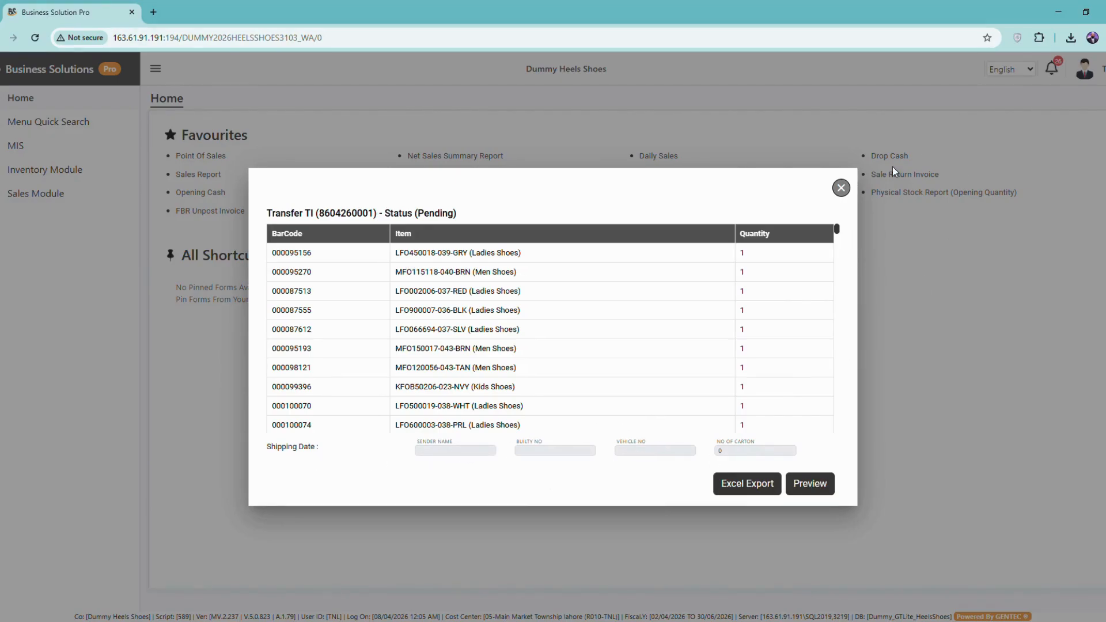
{"action": "left_click", "coordinate": [841, 188]}
{"action": "left_click", "coordinate": [1057, 64]}
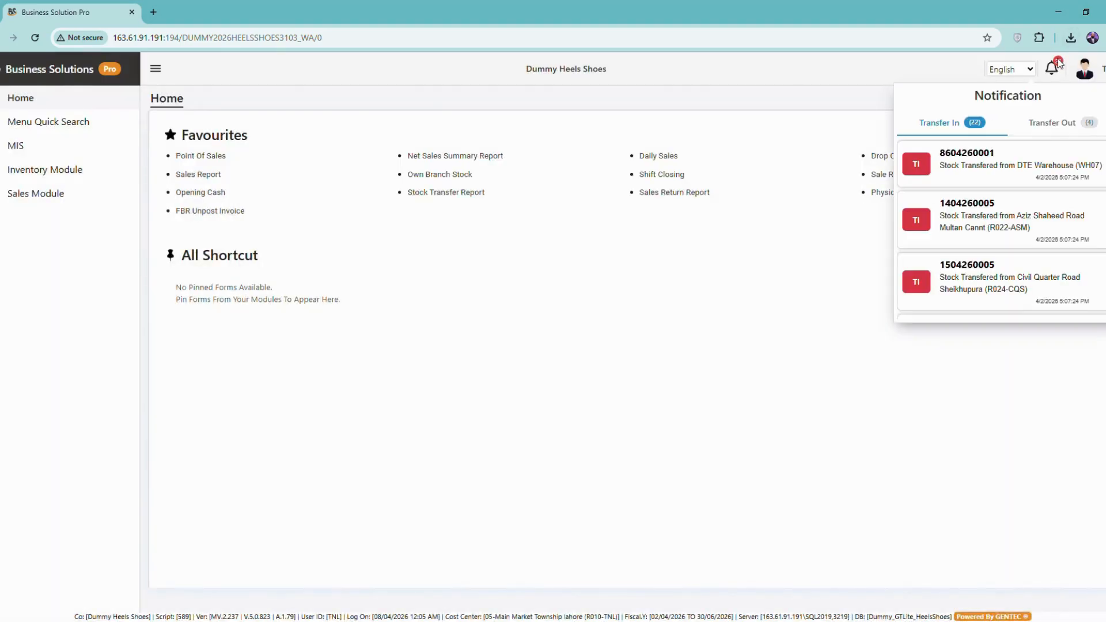
{"action": "scroll", "coordinate": [1012, 256], "scroll_direction": "down", "scroll_amount": 1}
{"action": "scroll", "coordinate": [1013, 247], "scroll_direction": "up", "scroll_amount": 1}
- Log out and attempt to log back in with the user id and password
{"action": "left_click", "coordinate": [1087, 65]}
{"action": "left_click", "coordinate": [1070, 152]}
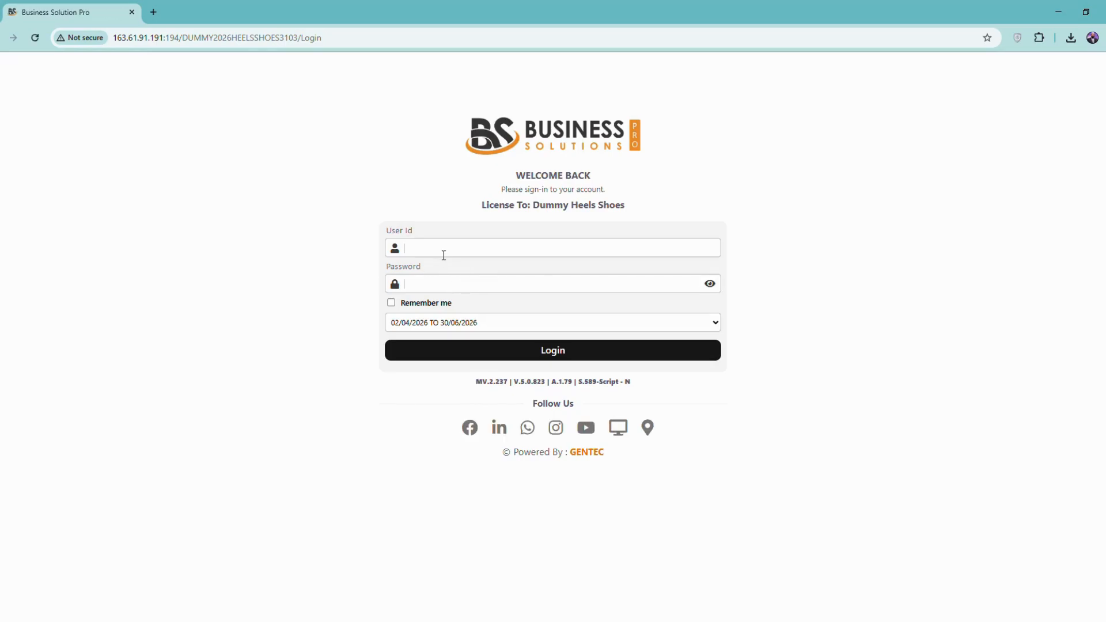
{"action": "type", "text": "TMC"}
{"action": "key", "text": "BackSpace"}
{"action": "key", "text": "BackSpace"}
{"action": "type", "text": "U"}
{"action": "key", "text": "BackSpace"}
{"action": "key", "text": "BackSpace"}
{"action": "type", "text": "UR["}
{"action": "key", "text": "Tab"}
{"action": "key", "text": "shift+Tab"}
{"action": "type", "text": "URP"}
{"action": "key", "text": "Tab"}
{"action": "type", "text": "123"}
{"action": "key", "text": "Return"}
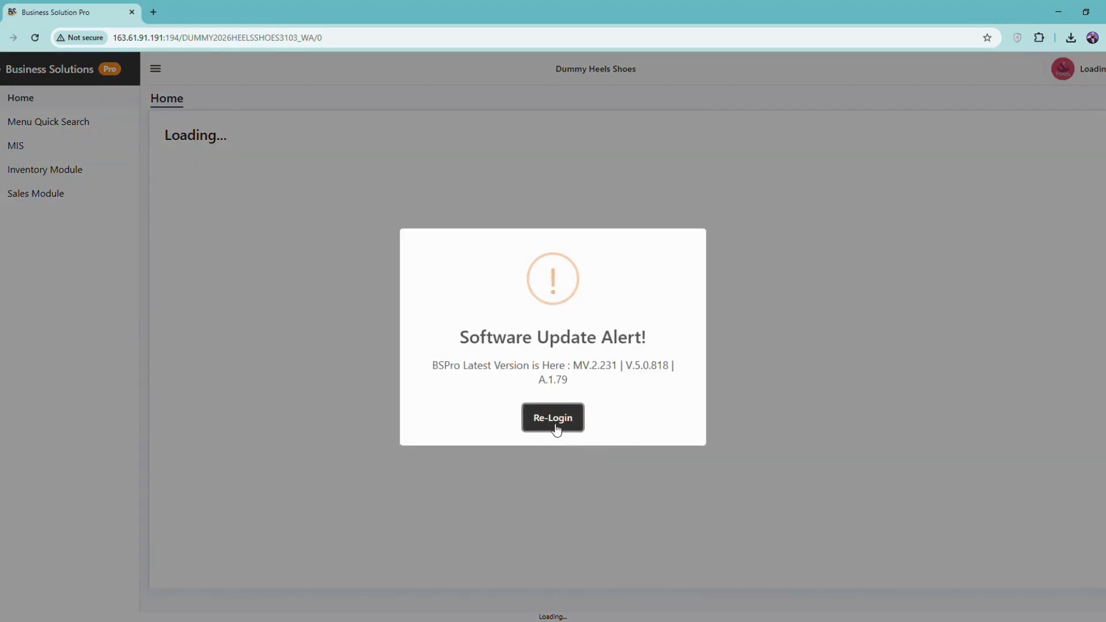
- Re-enter the user id and password, dismiss the invalid password message, and sign in
{"action": "left_click", "coordinate": [554, 422]}
{"action": "type", "text": "URP"}
{"action": "key", "text": "Tab"}
{"action": "type", "text": "***"}
{"action": "key", "text": "Return"}
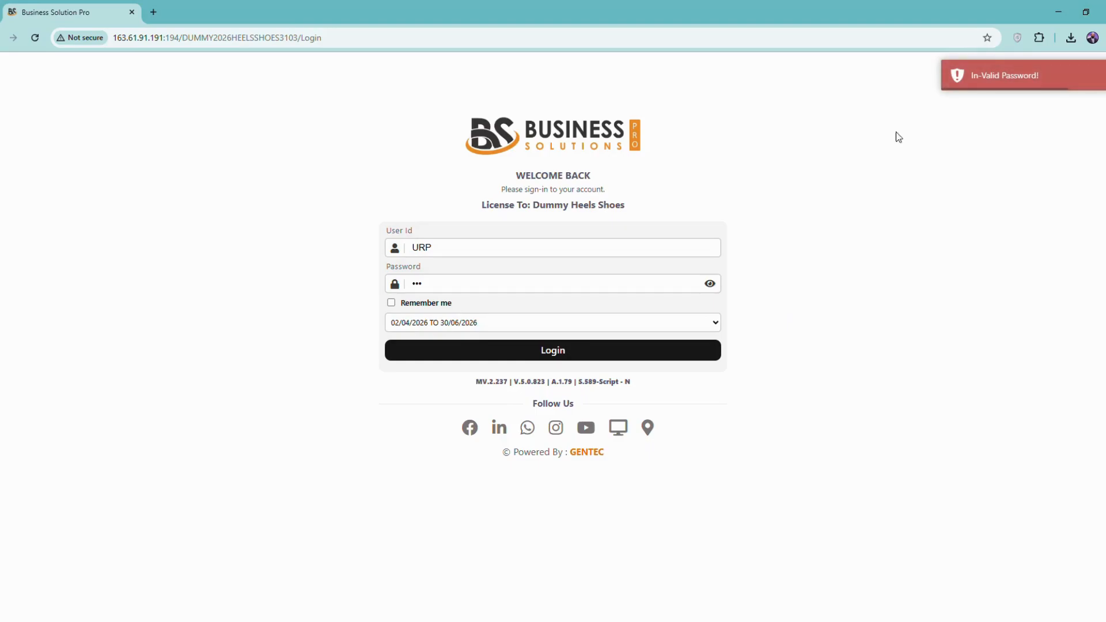
{"action": "left_click", "coordinate": [994, 78]}
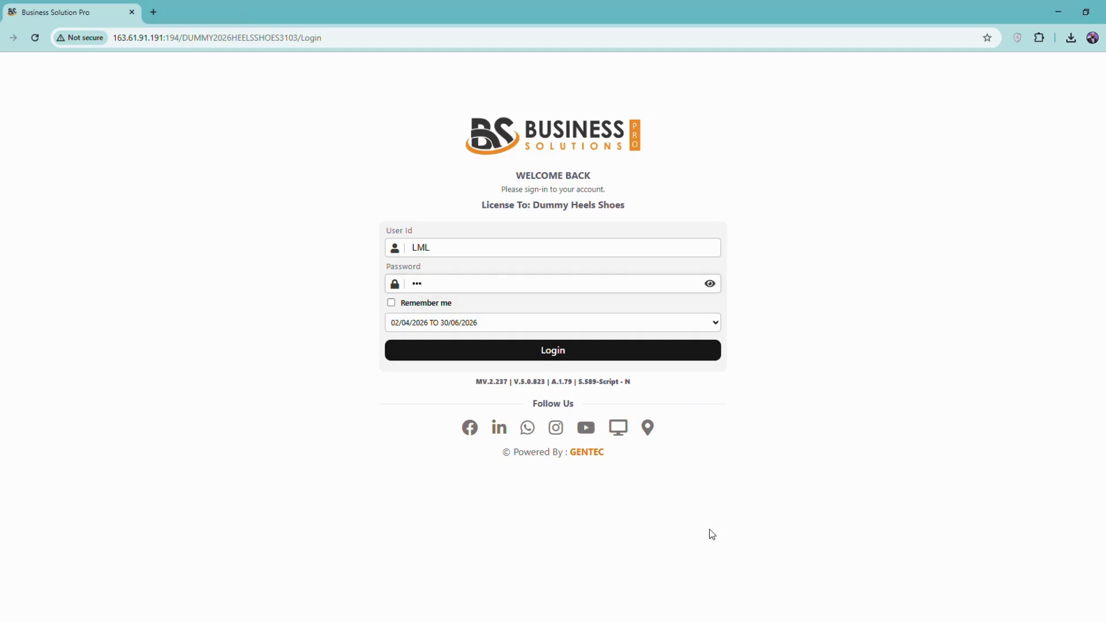
{"action": "left_click", "coordinate": [617, 347]}
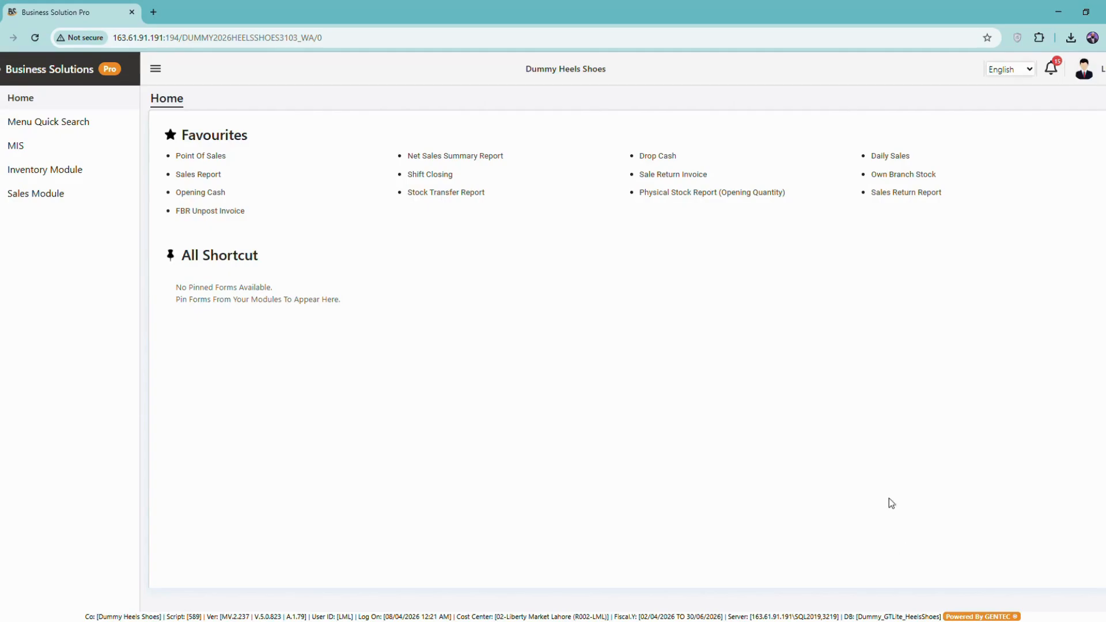
{"action": "left_click", "coordinate": [1055, 64]}
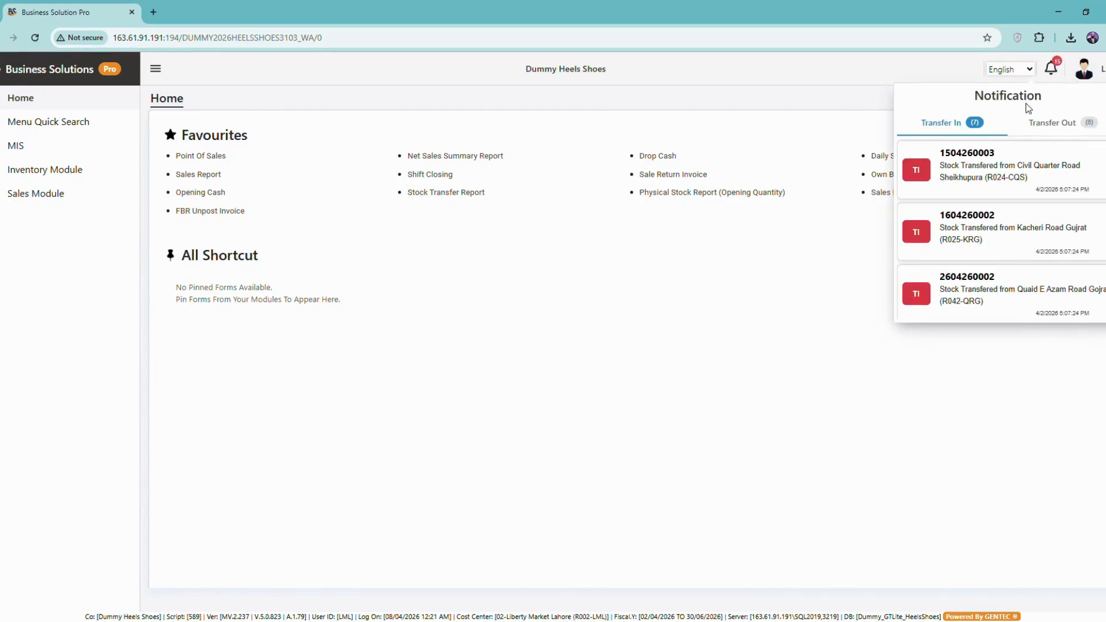
{"action": "scroll", "coordinate": [1004, 229], "scroll_direction": "down", "scroll_amount": 2}
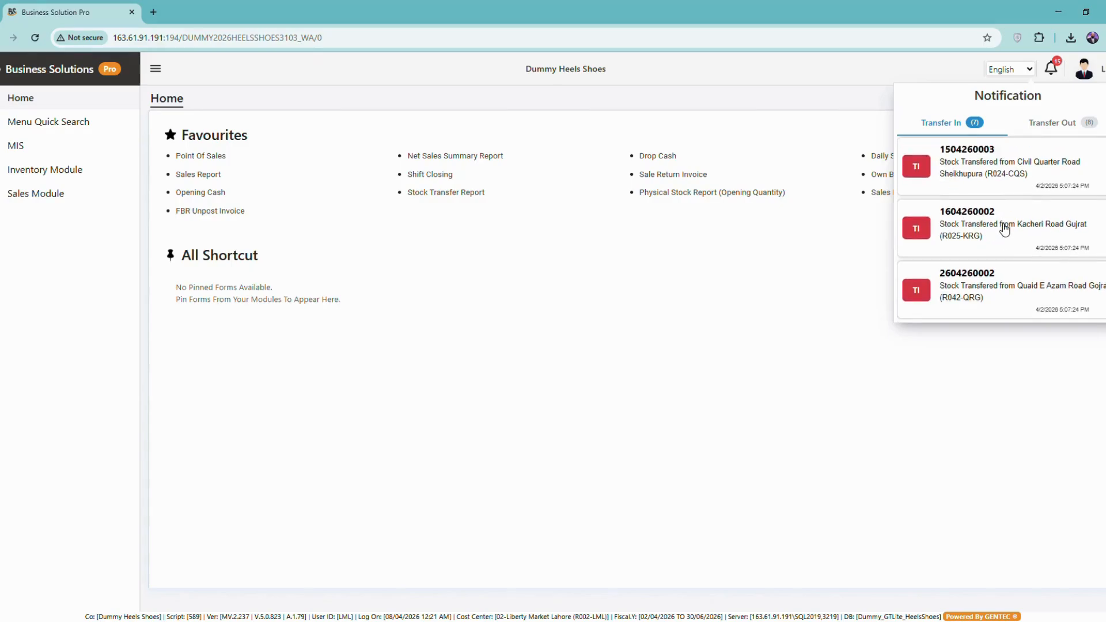
{"action": "scroll", "coordinate": [1003, 232], "scroll_direction": "down", "scroll_amount": 2}
{"action": "scroll", "coordinate": [993, 248], "scroll_direction": "up", "scroll_amount": 4}
{"action": "left_click", "coordinate": [963, 176]}
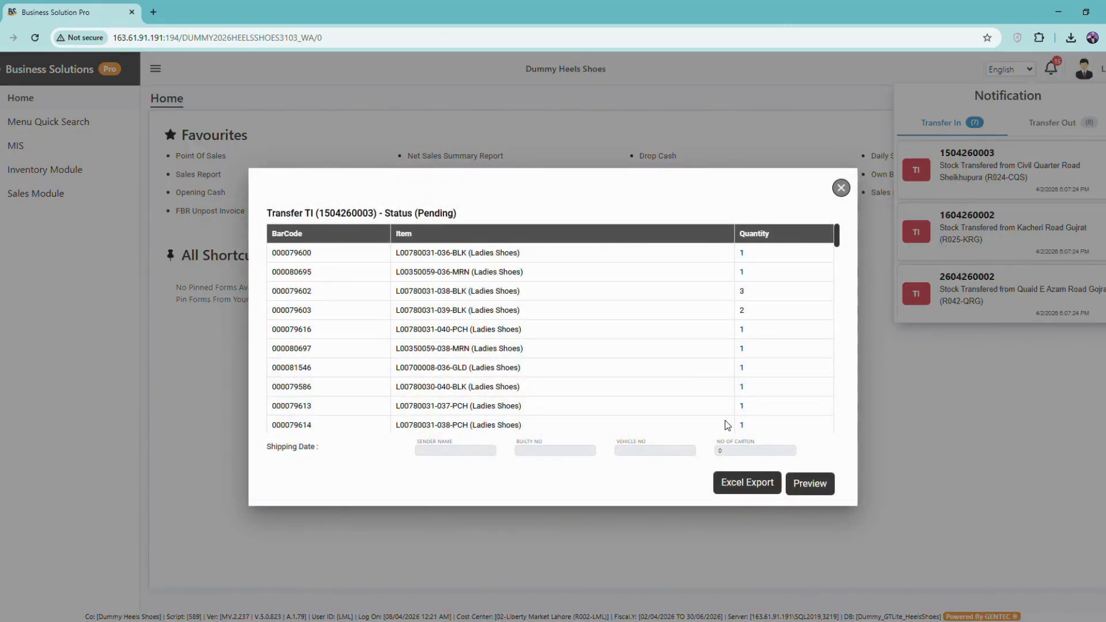
{"action": "left_click", "coordinate": [839, 188]}
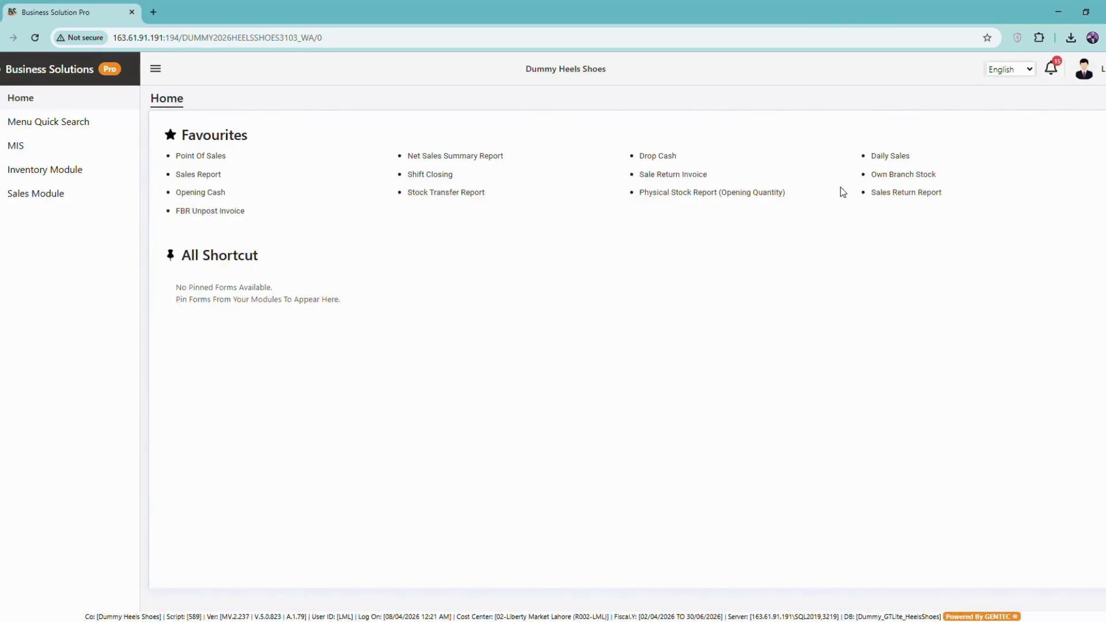
{"action": "left_click", "coordinate": [1051, 68]}
{"action": "scroll", "coordinate": [1025, 197], "scroll_direction": "down", "scroll_amount": 2}
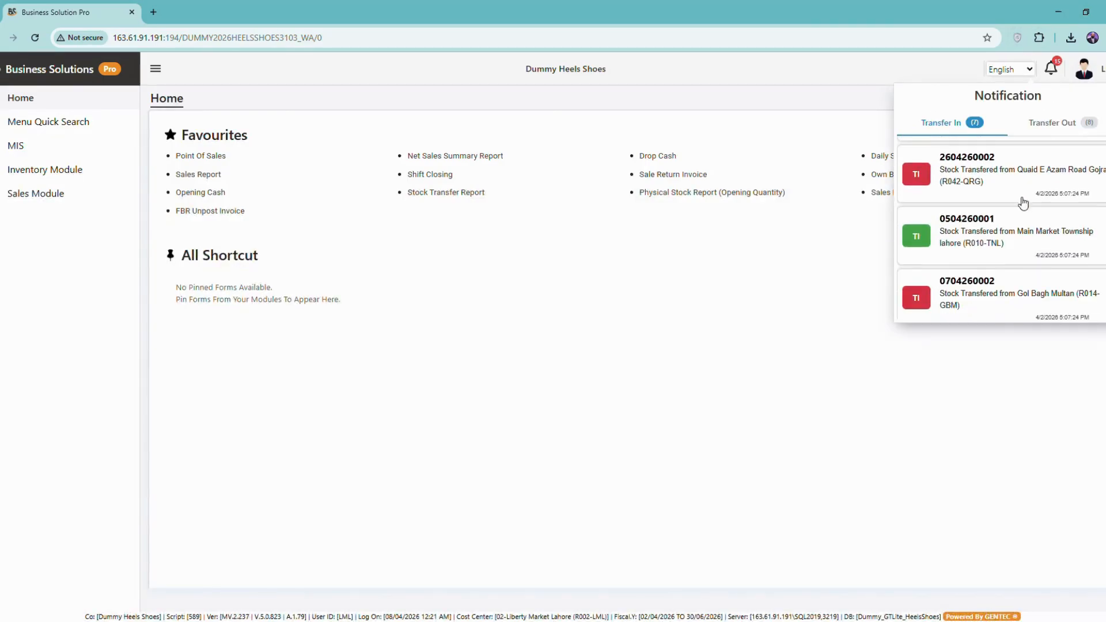
{"action": "left_click", "coordinate": [981, 248]}
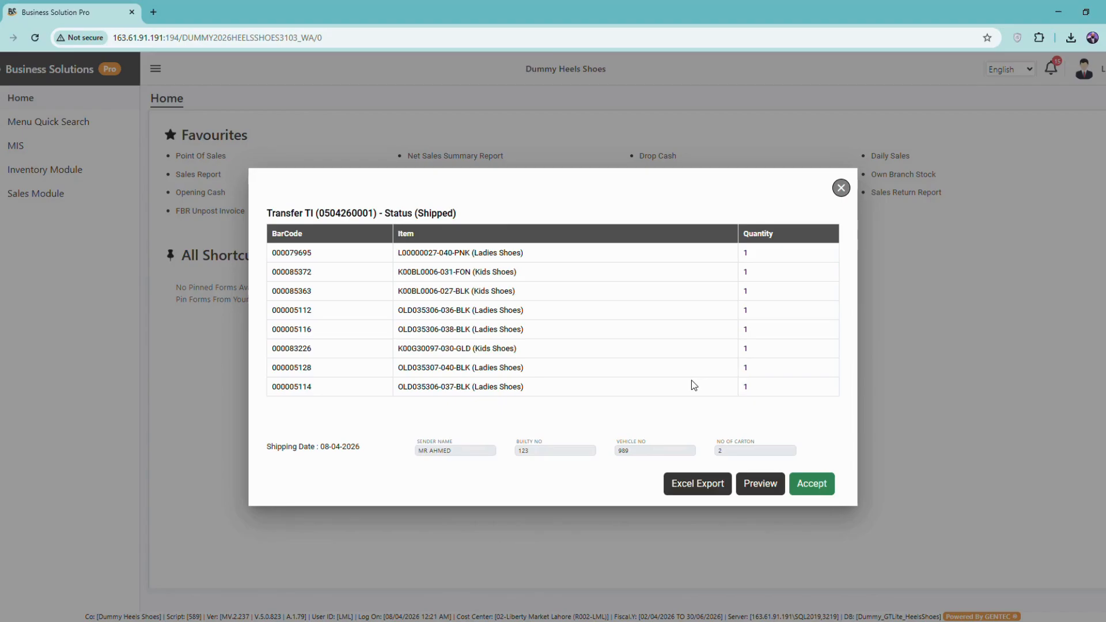
{"action": "left_click", "coordinate": [767, 485]}
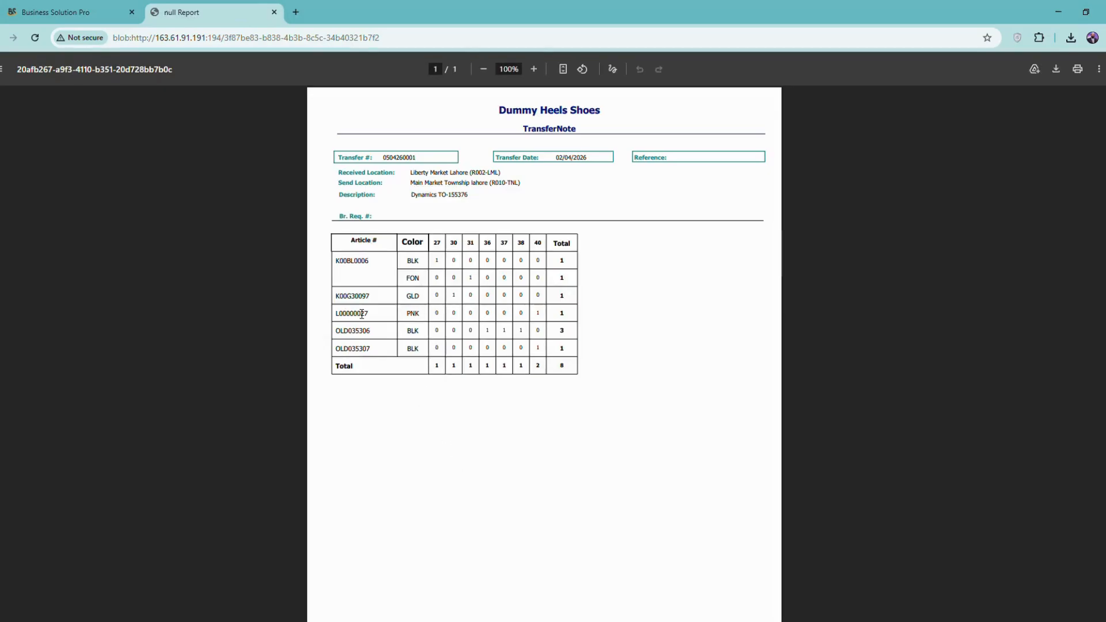
{"action": "left_click", "coordinate": [274, 12]}
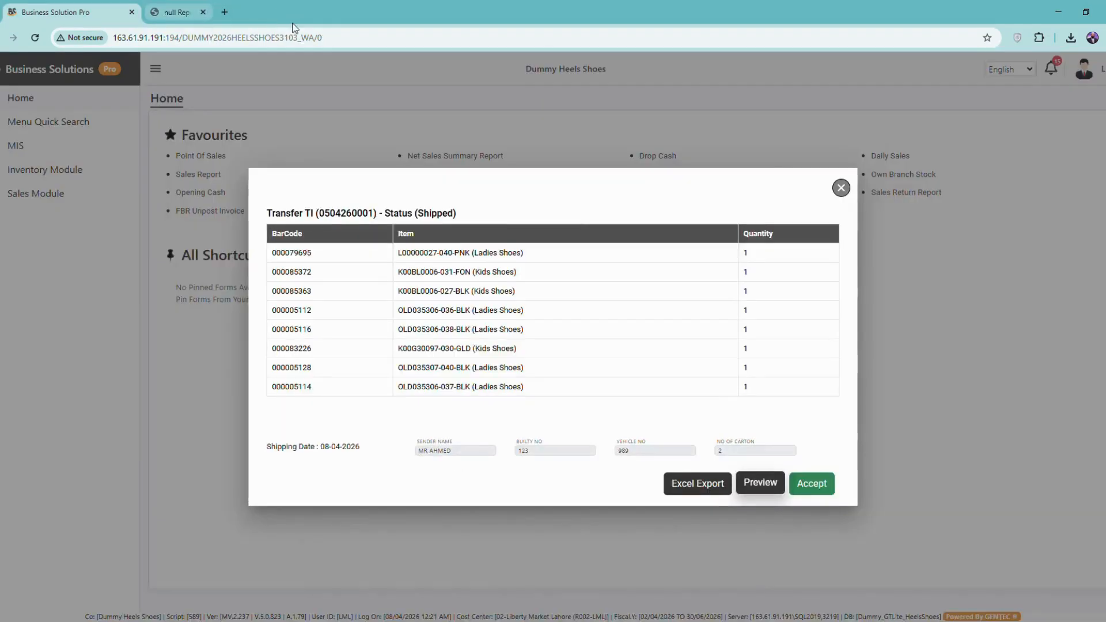
{"action": "left_click", "coordinate": [685, 489]}
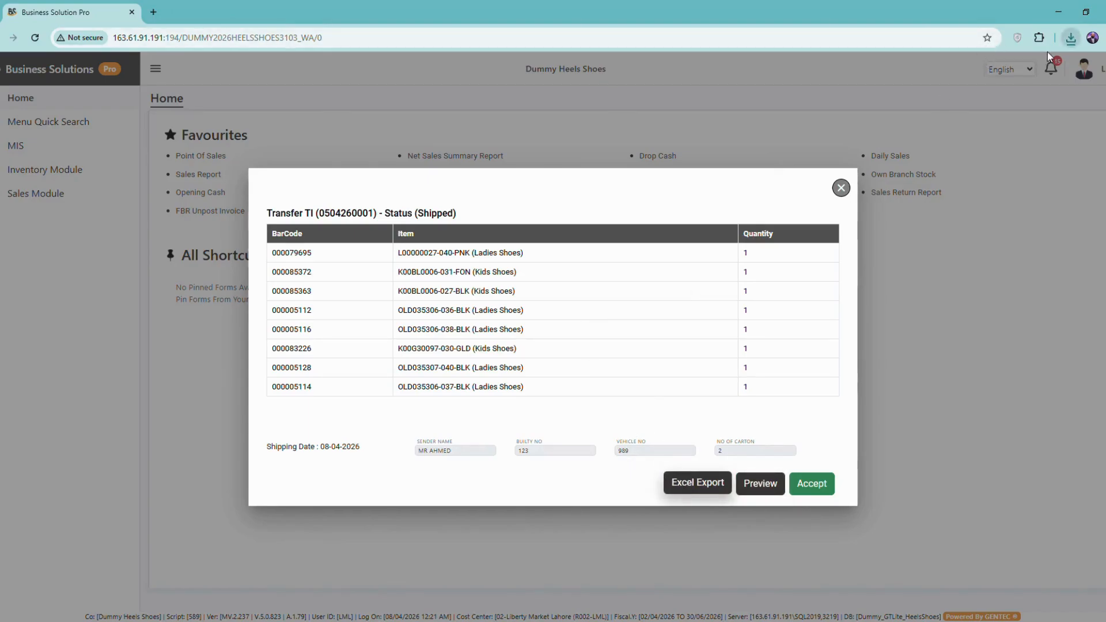
{"action": "left_click", "coordinate": [806, 488]}
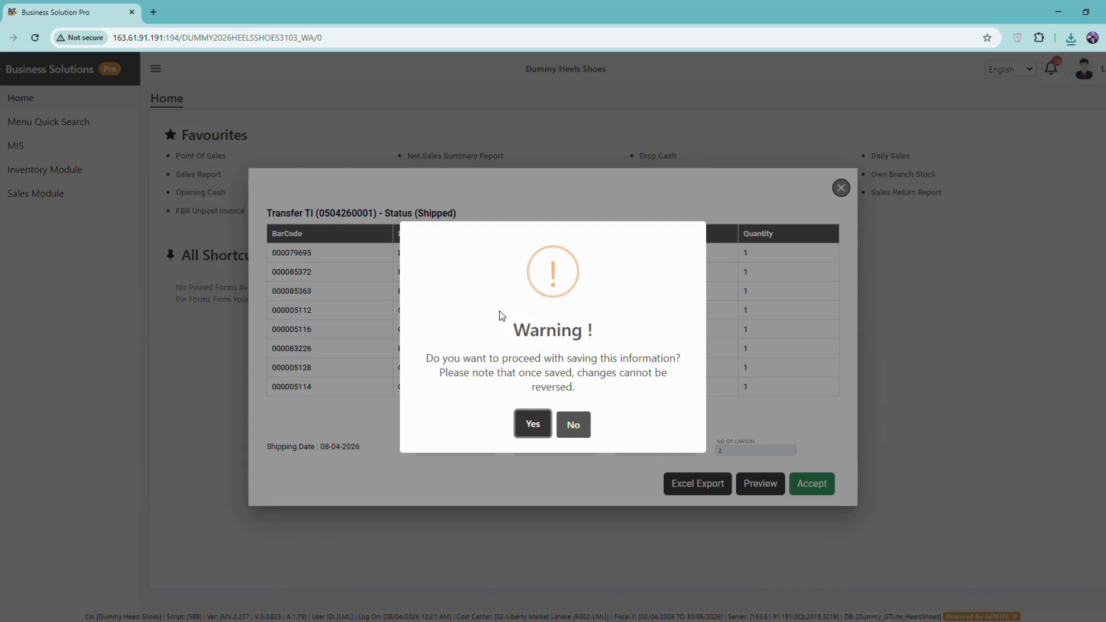
{"action": "left_click", "coordinate": [585, 436]}
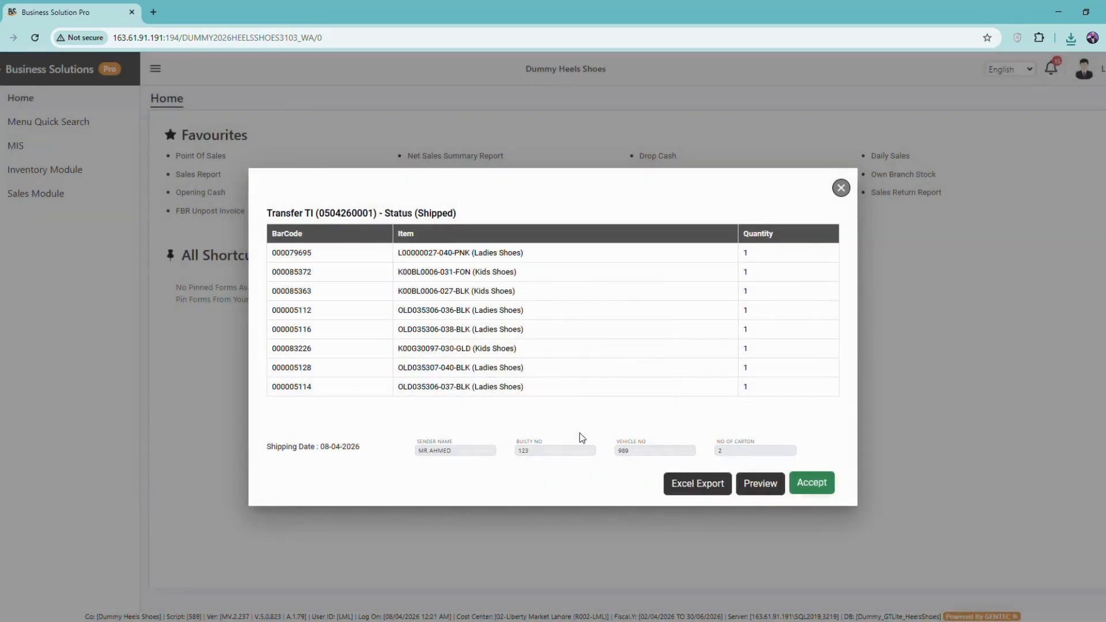
{"action": "left_click", "coordinate": [841, 189]}
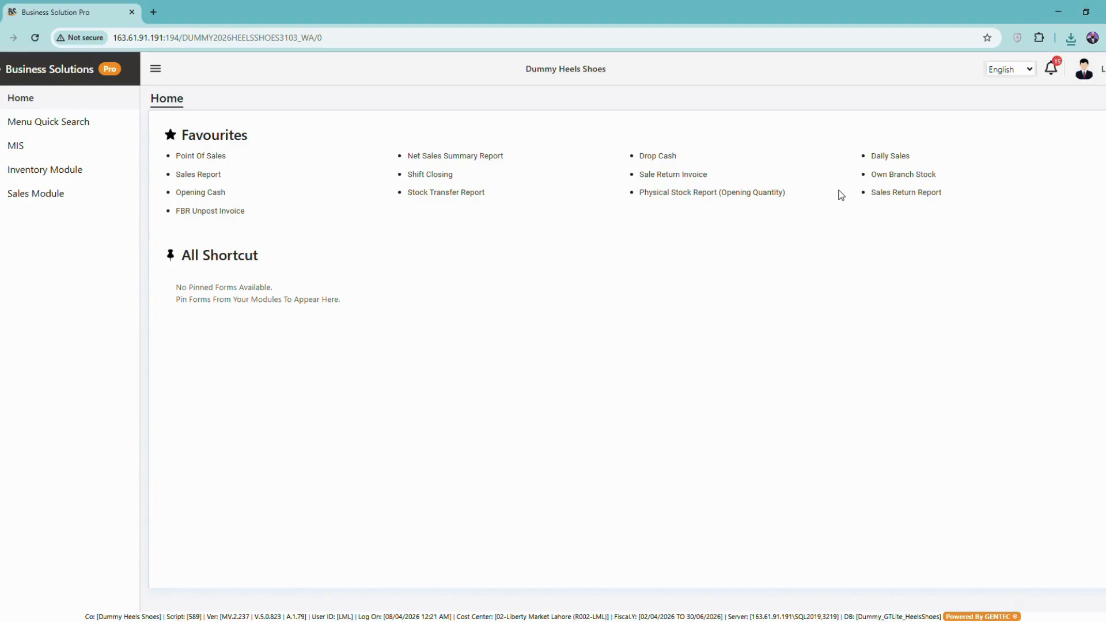
{"action": "left_click", "coordinate": [1051, 69]}
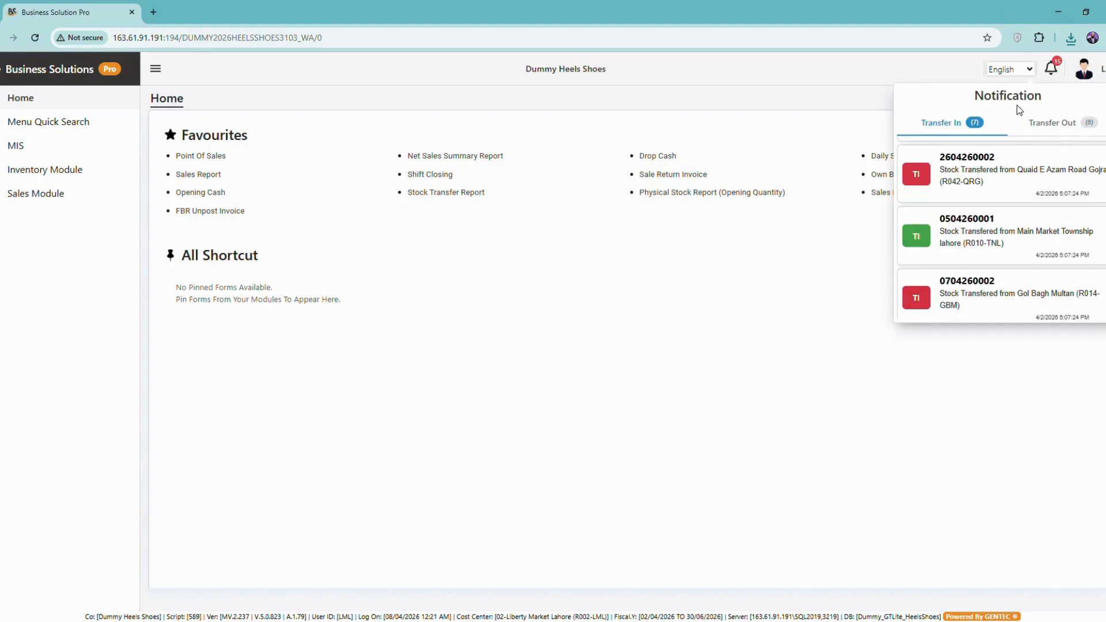
{"action": "left_click", "coordinate": [973, 224]}
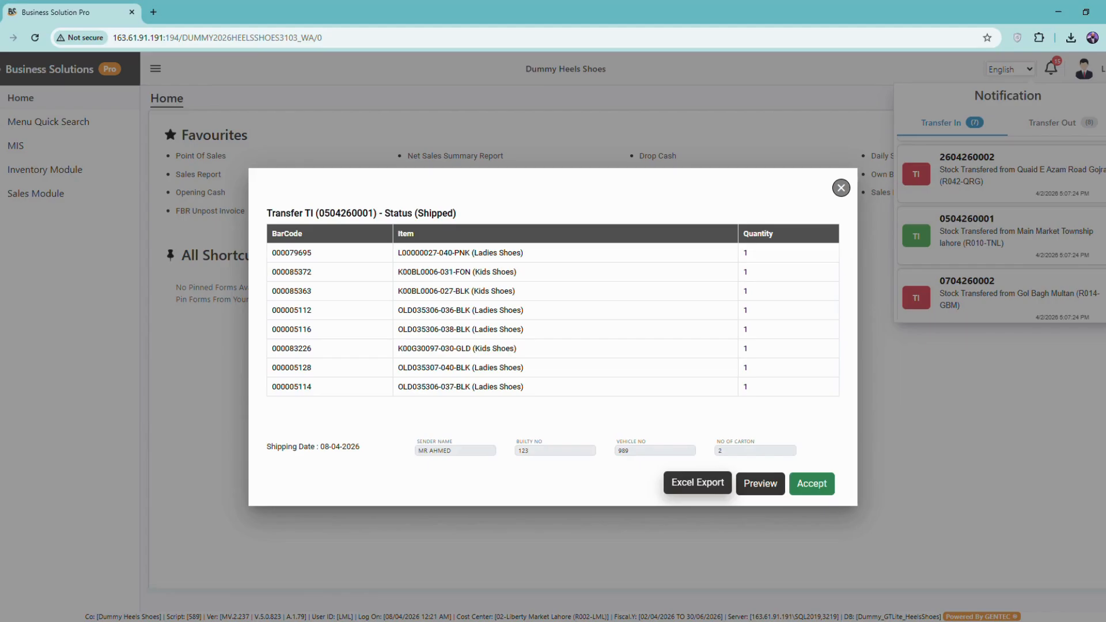
{"action": "left_click", "coordinate": [825, 489]}
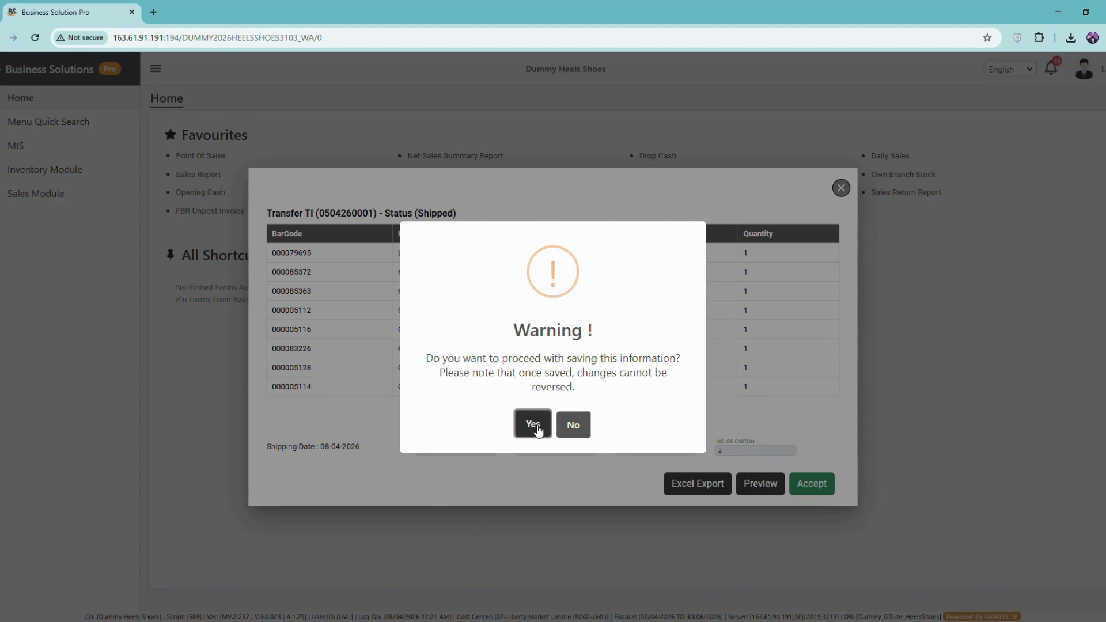
{"action": "left_click", "coordinate": [536, 429]}
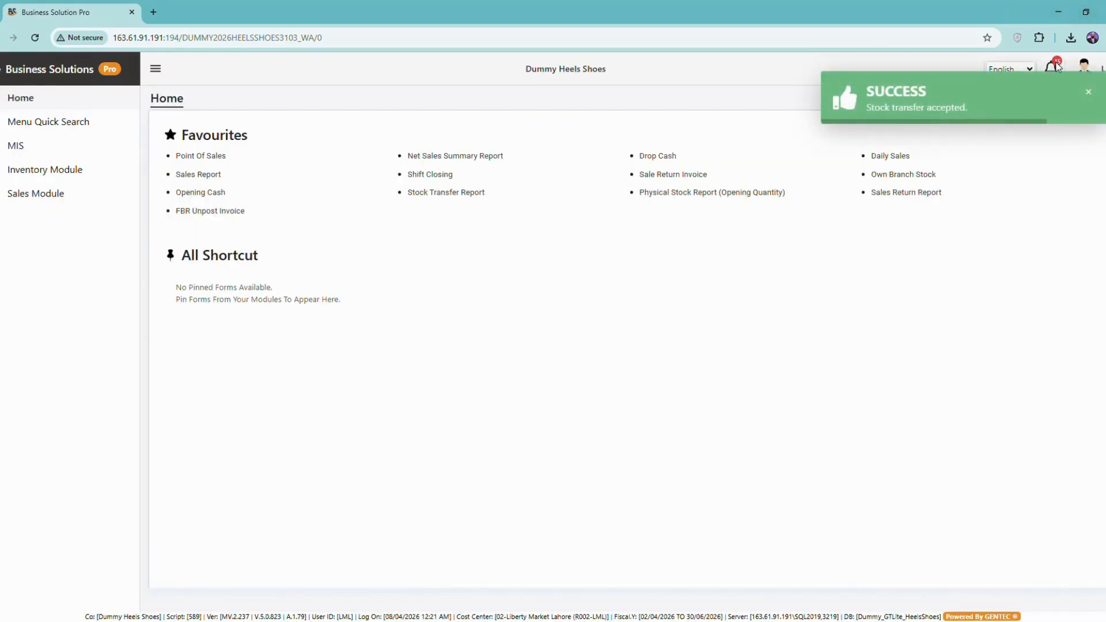
{"action": "left_click", "coordinate": [1051, 68]}
{"action": "scroll", "coordinate": [1022, 235], "scroll_direction": "down", "scroll_amount": 1}
{"action": "scroll", "coordinate": [1022, 259], "scroll_direction": "down", "scroll_amount": 1}
{"action": "scroll", "coordinate": [1023, 288], "scroll_direction": "up", "scroll_amount": 3}
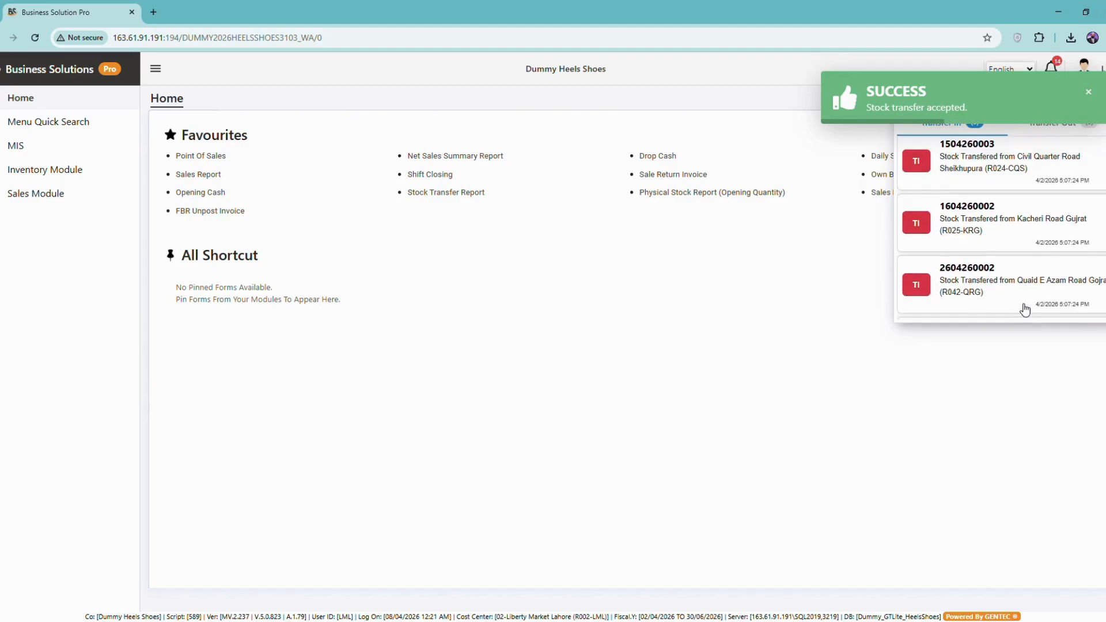
{"action": "scroll", "coordinate": [1024, 305], "scroll_direction": "down", "scroll_amount": 1}
{"action": "scroll", "coordinate": [1023, 297], "scroll_direction": "up", "scroll_amount": 1}
{"action": "left_click", "coordinate": [1053, 124]}
{"action": "left_click", "coordinate": [972, 127]}
{"action": "left_click", "coordinate": [1039, 129]}
{"action": "left_click", "coordinate": [971, 131]}
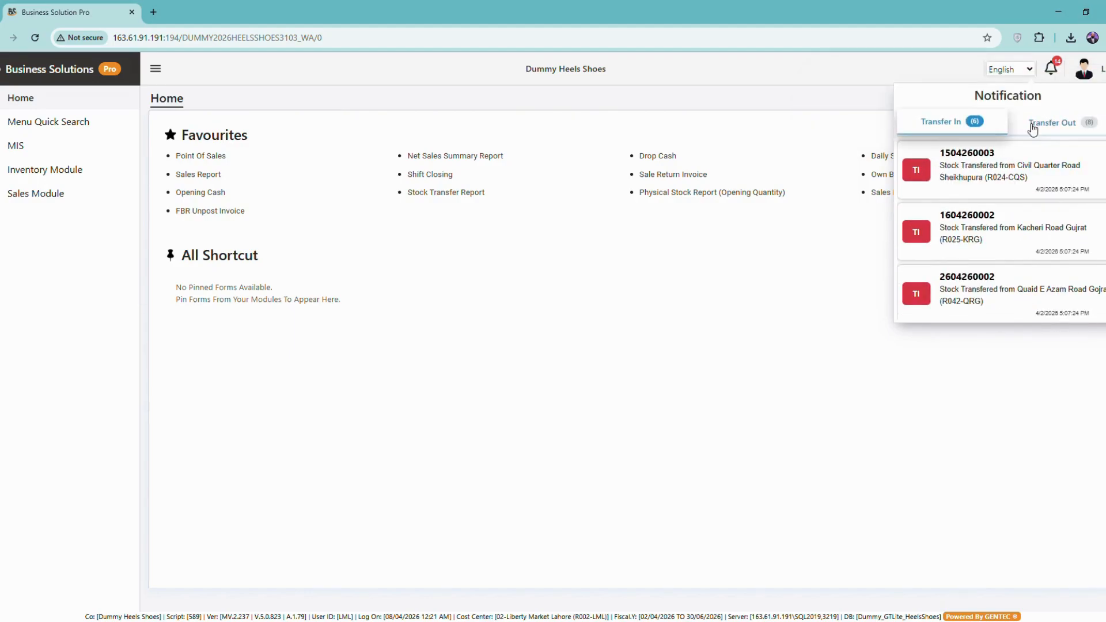
{"action": "left_click", "coordinate": [1052, 126]}
{"action": "left_click", "coordinate": [735, 396]}
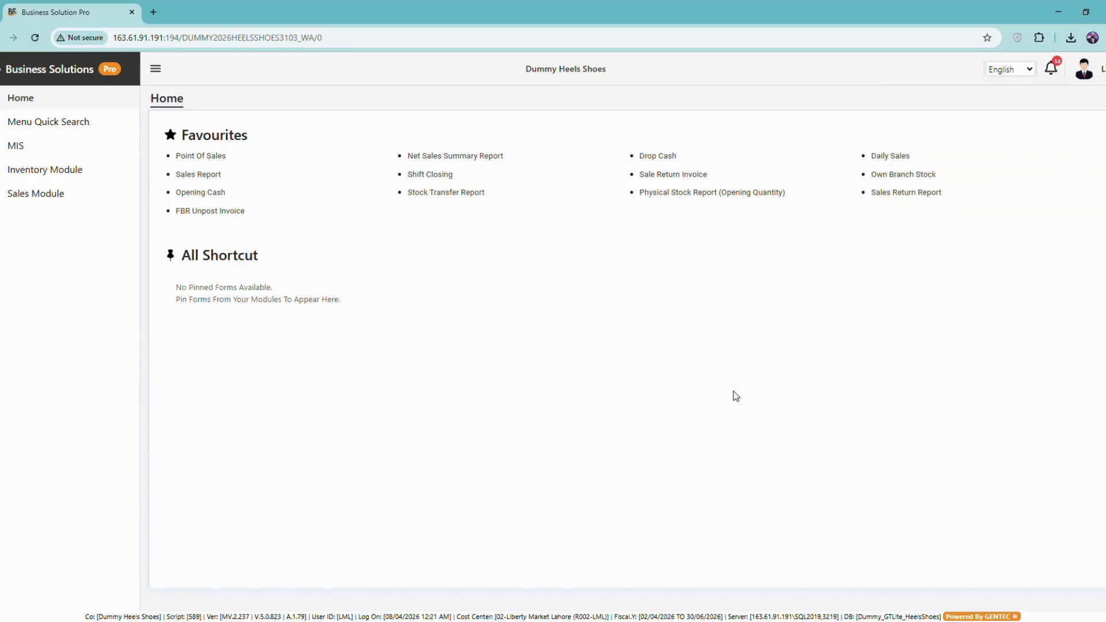